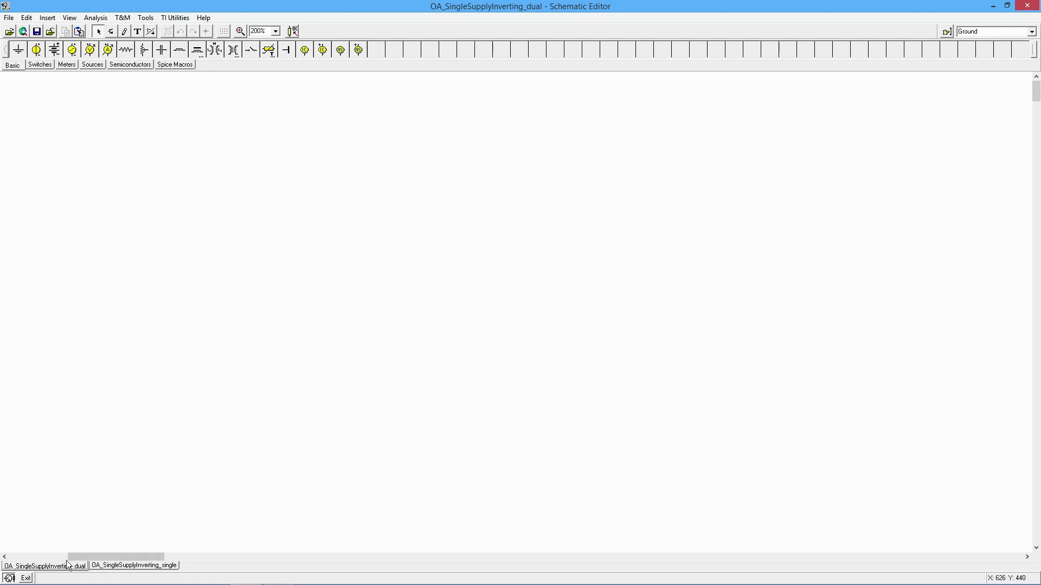
Drag leftward along the schematic tab bar at the bottom of the window.
drag(96, 557, 41, 558)
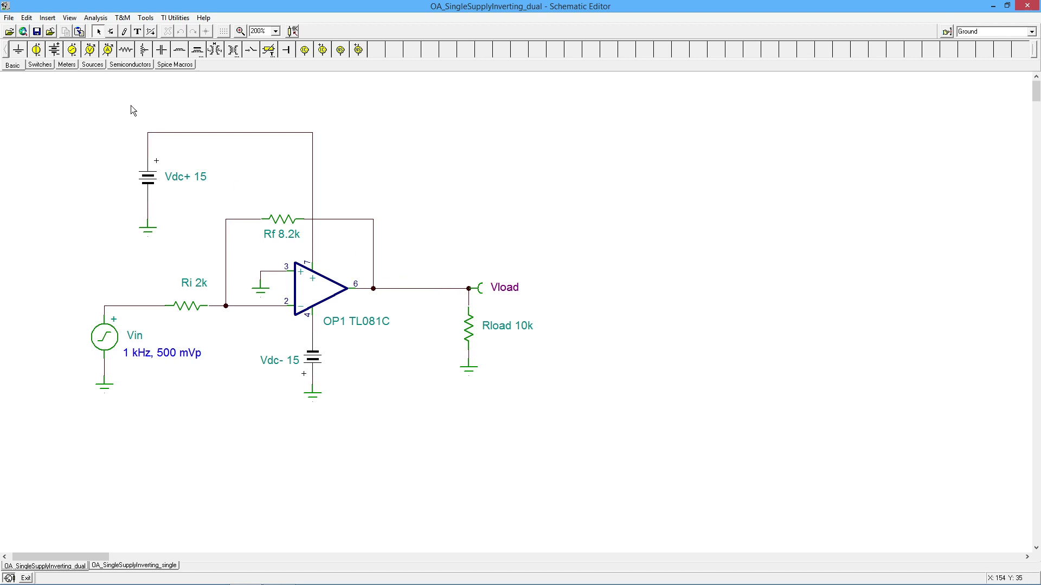
Run a transient analysis from 10m to 12m s and add a Vin/Vload legend.
click(94, 19)
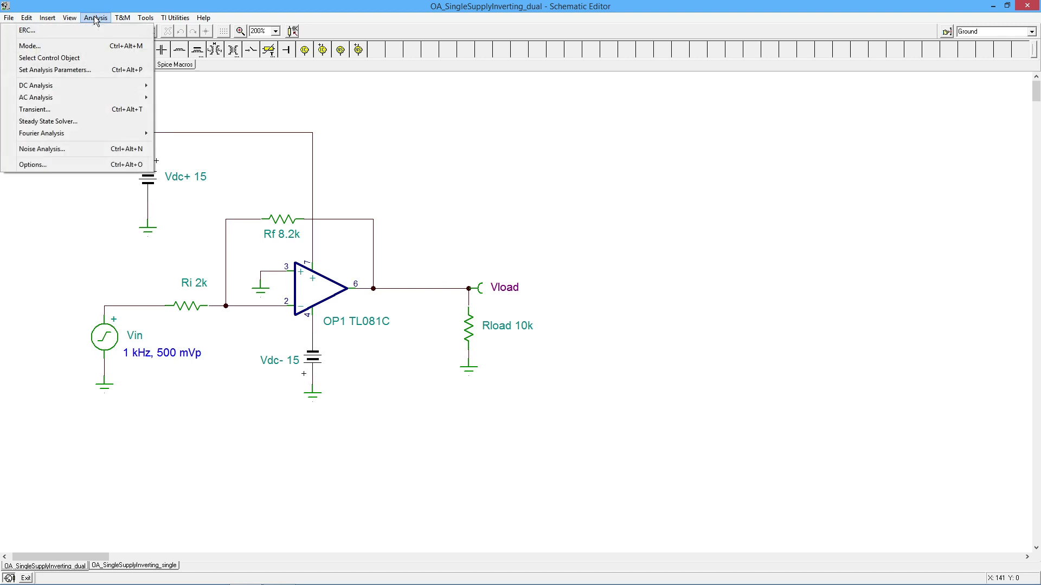
click(116, 110)
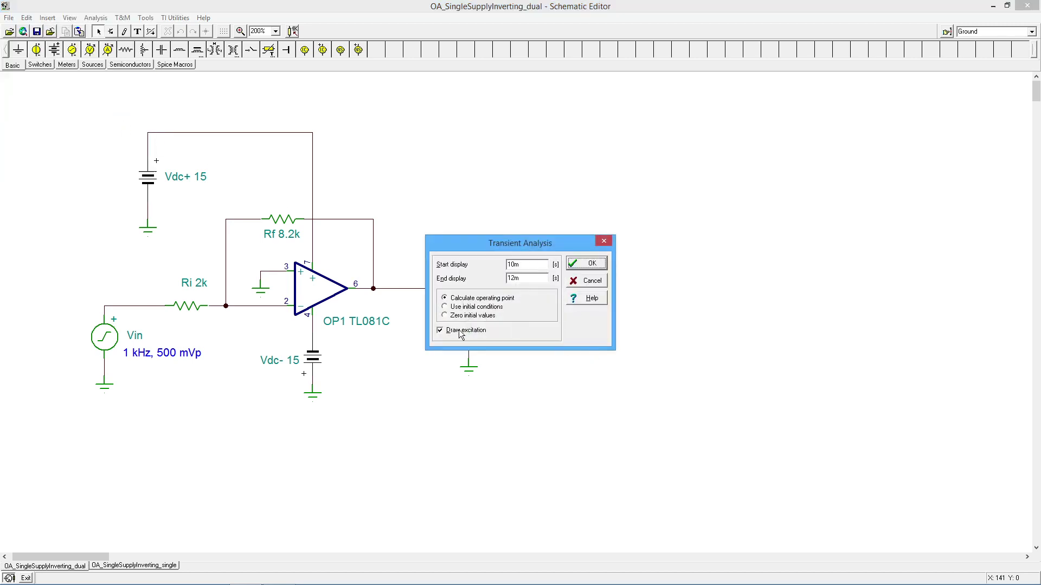
click(591, 265)
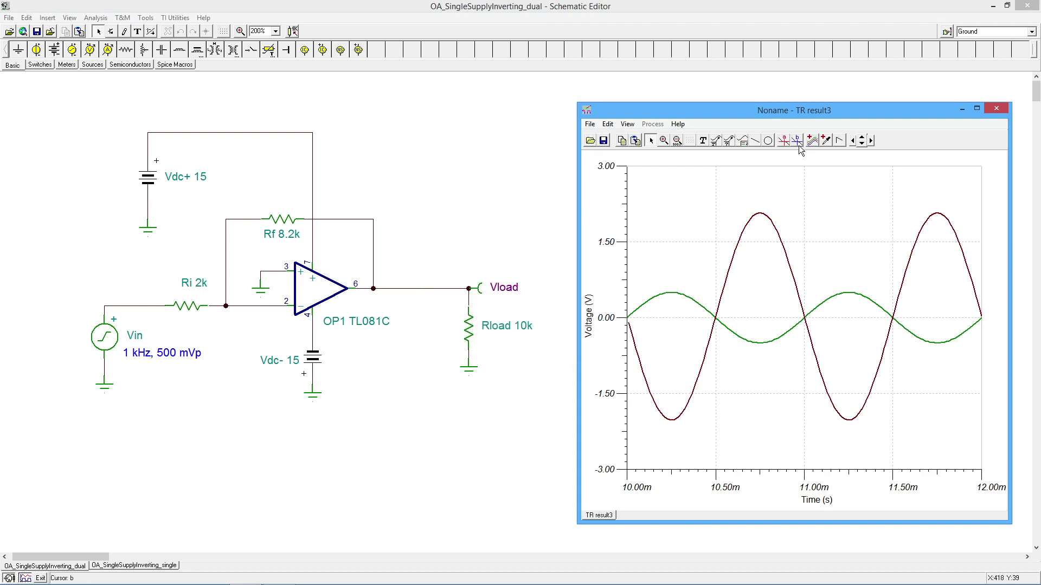
click(744, 142)
click(645, 180)
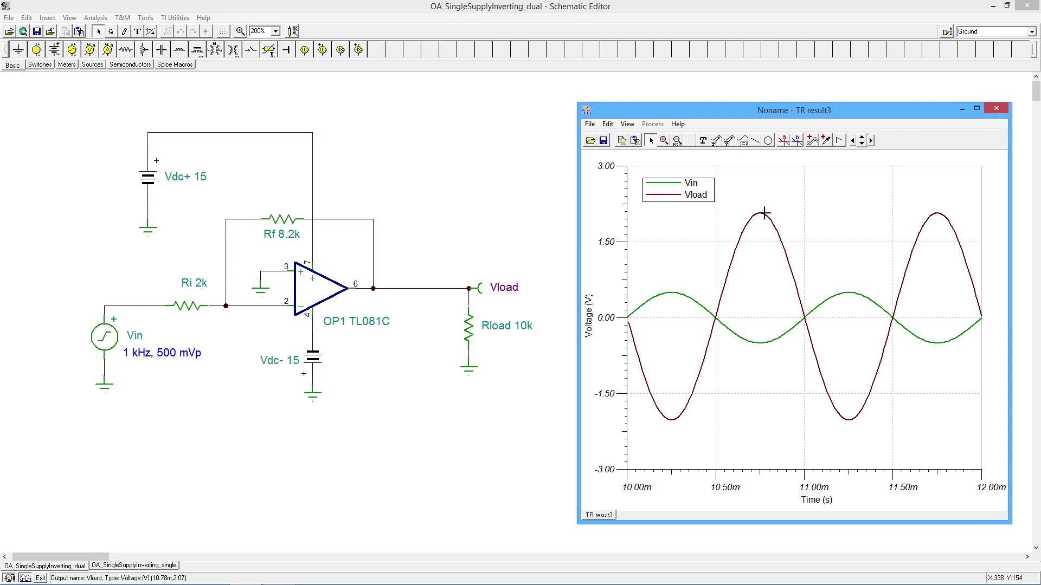
Measure the Vload peak of 2.067 V with cursor A, remove it, and close the graph.
click(784, 141)
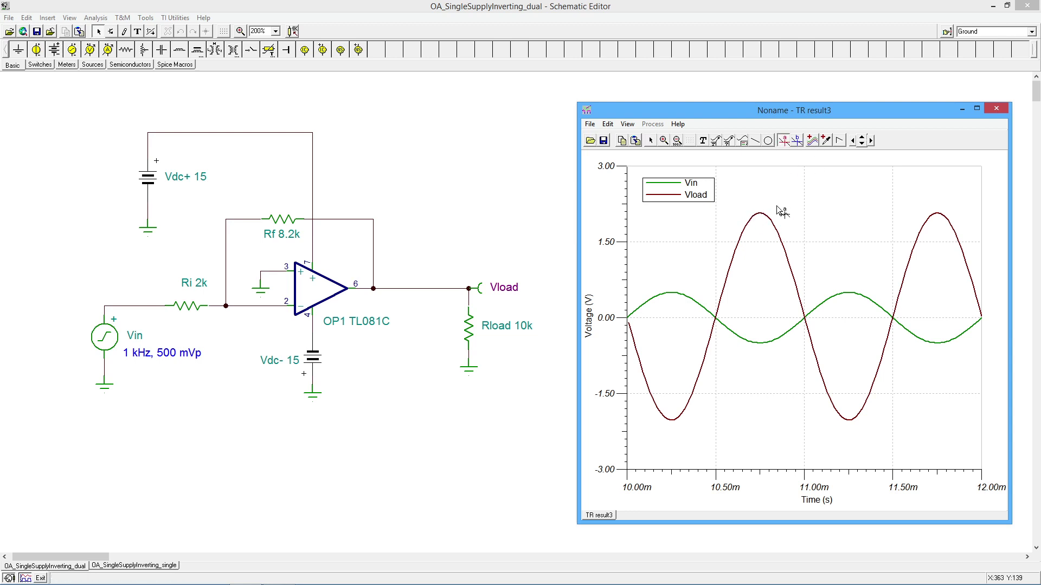
click(770, 218)
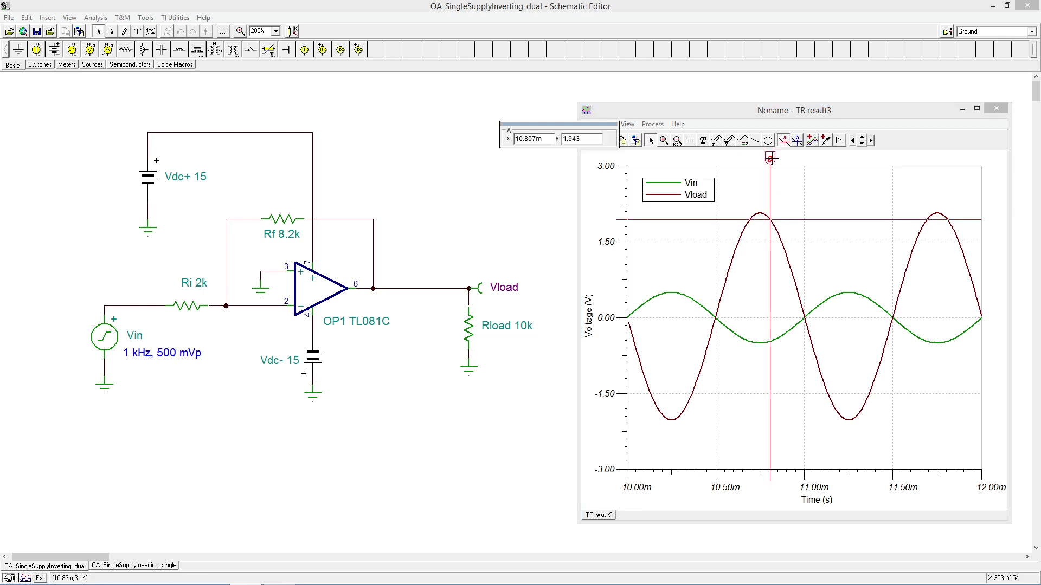
drag(770, 158, 760, 158)
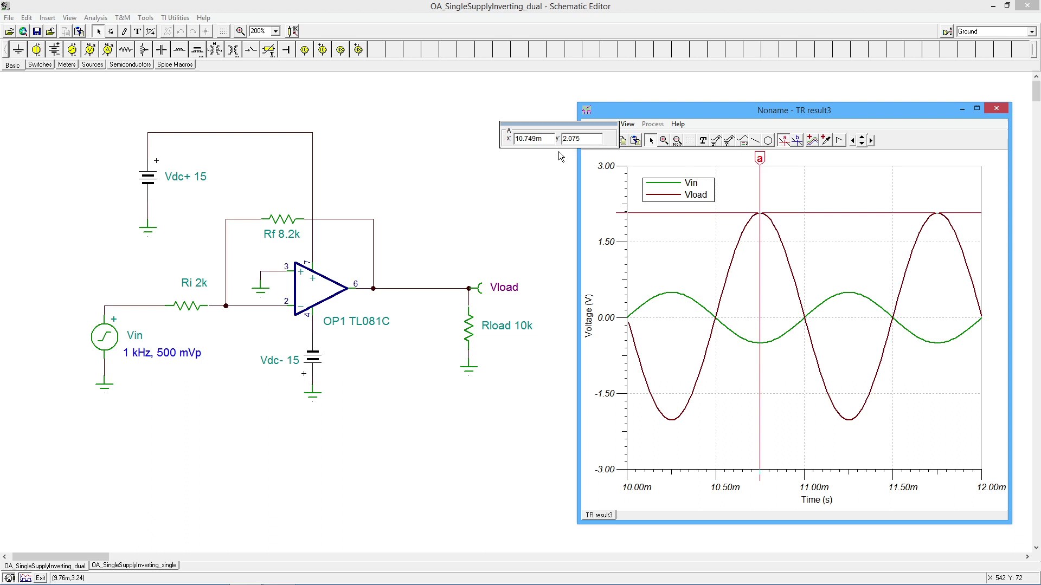
click(785, 142)
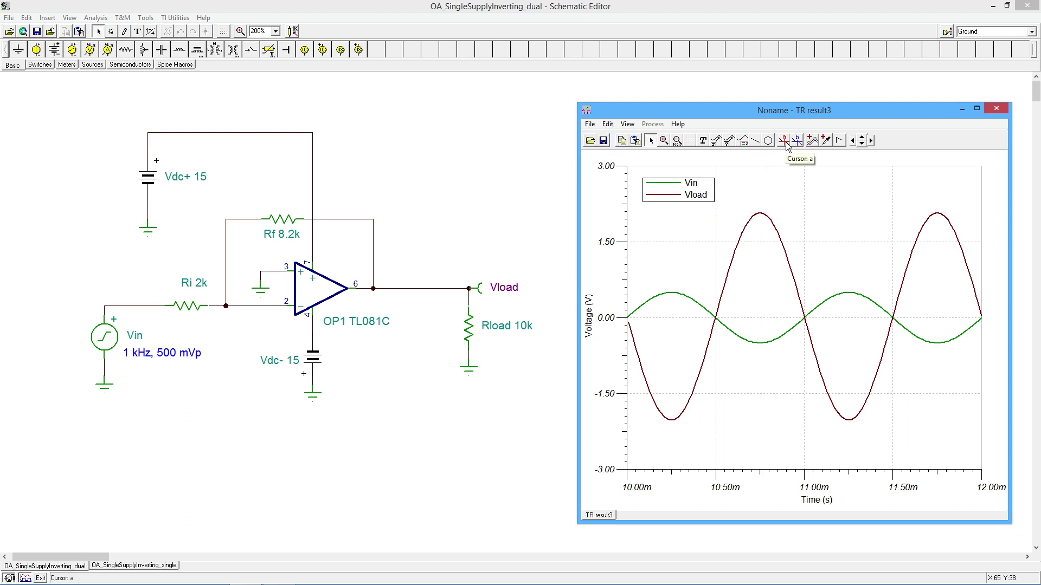
click(995, 109)
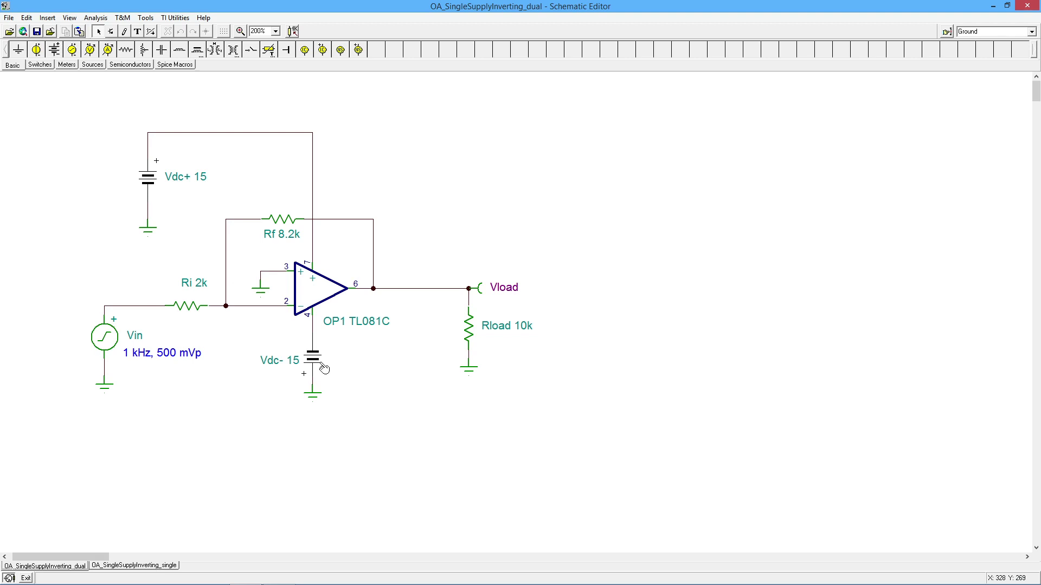
Switch to the OA_SingleSupplyInverting_single schematic.
click(140, 566)
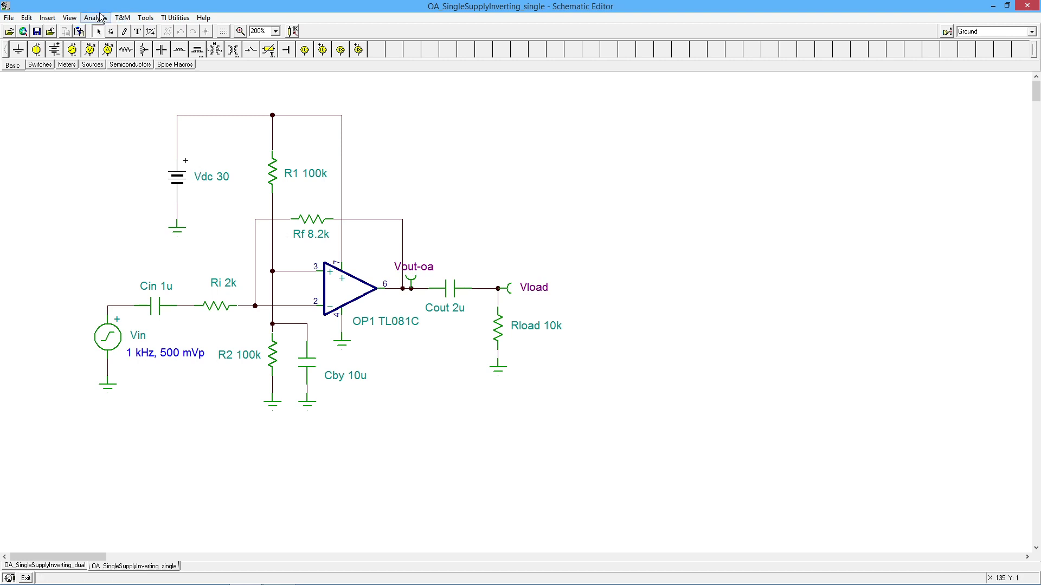
Rerun the transient analysis on the single-supply circuit.
click(95, 16)
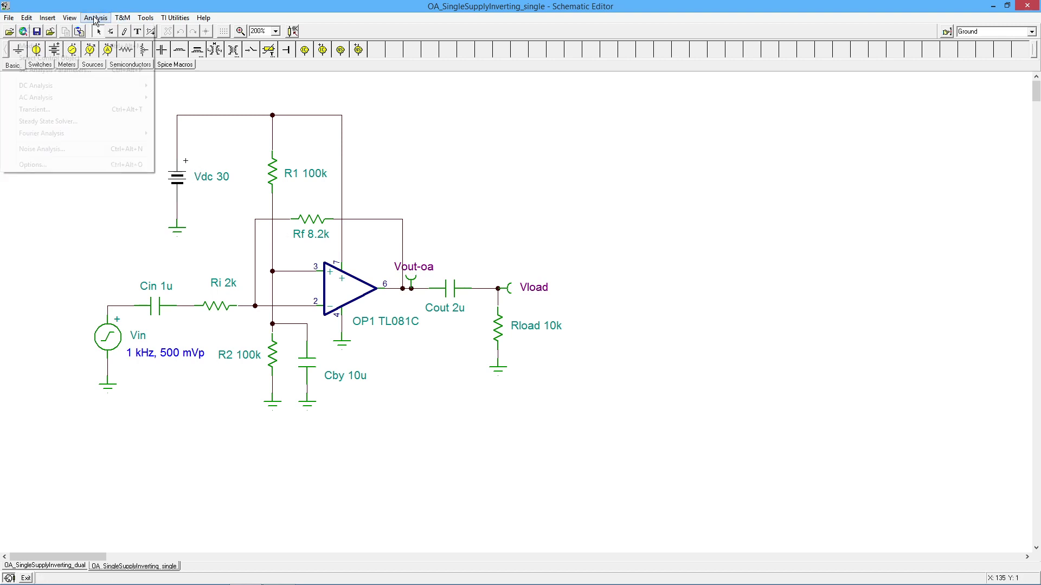
click(89, 110)
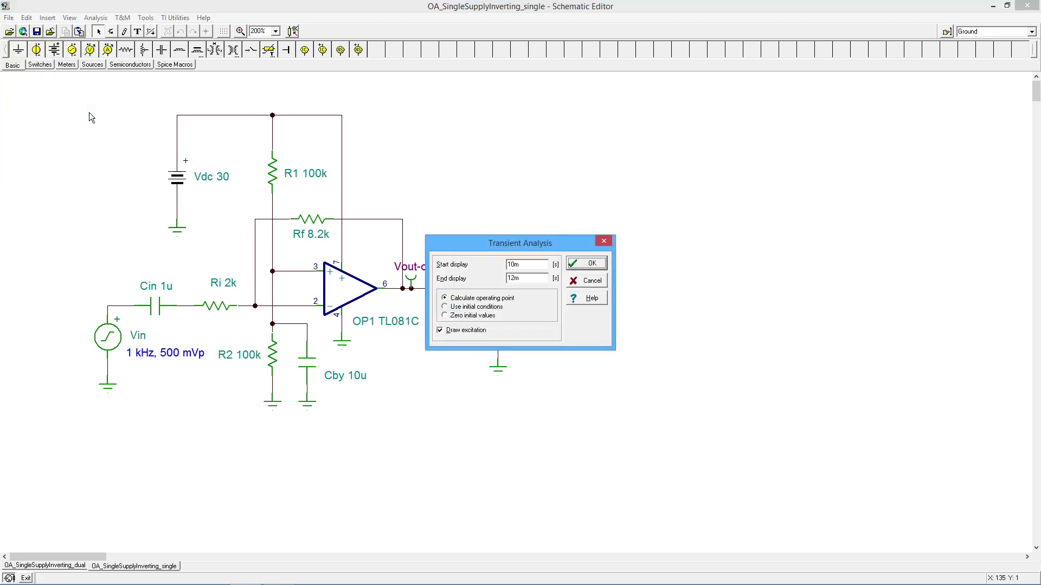
click(597, 264)
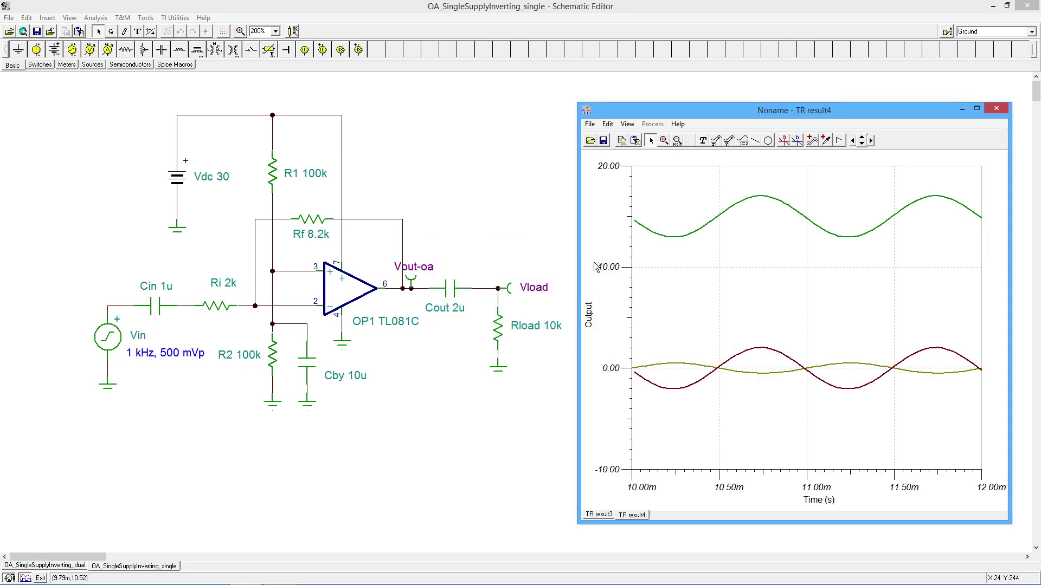
Place a curve legend on the transient graph and select the Vin and Vload curves.
click(742, 142)
click(646, 267)
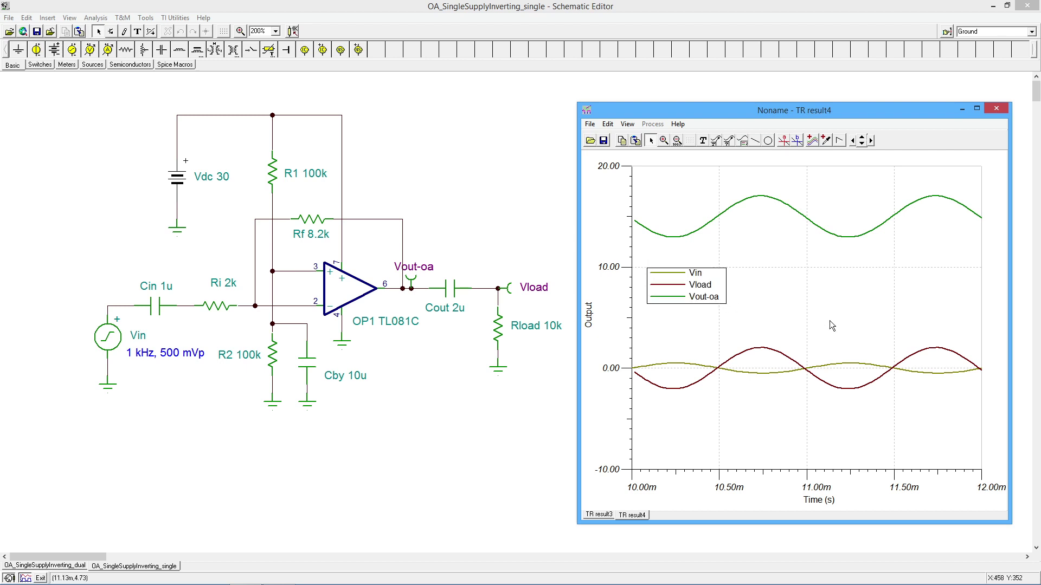
click(696, 364)
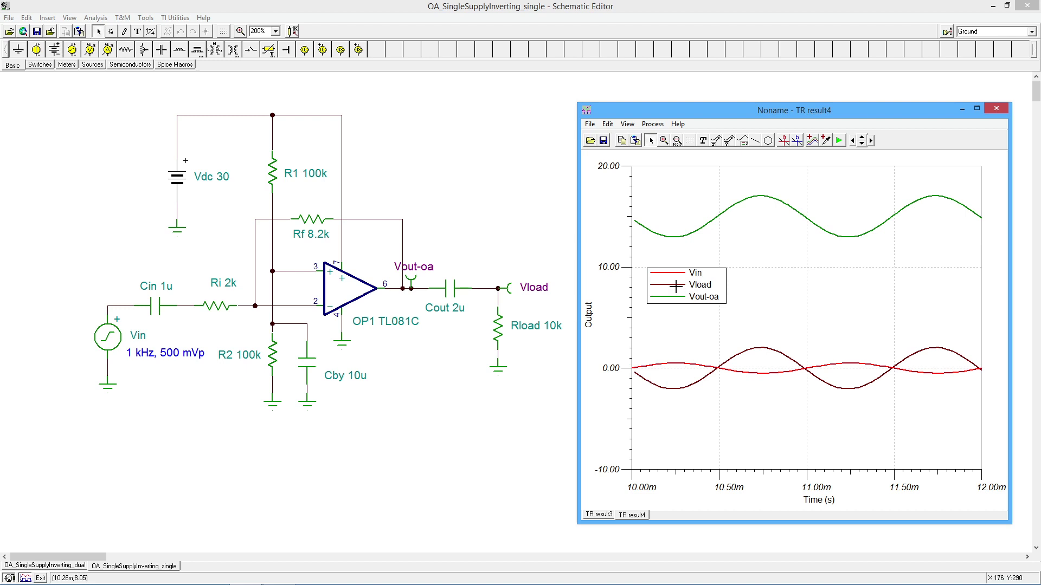
click(748, 350)
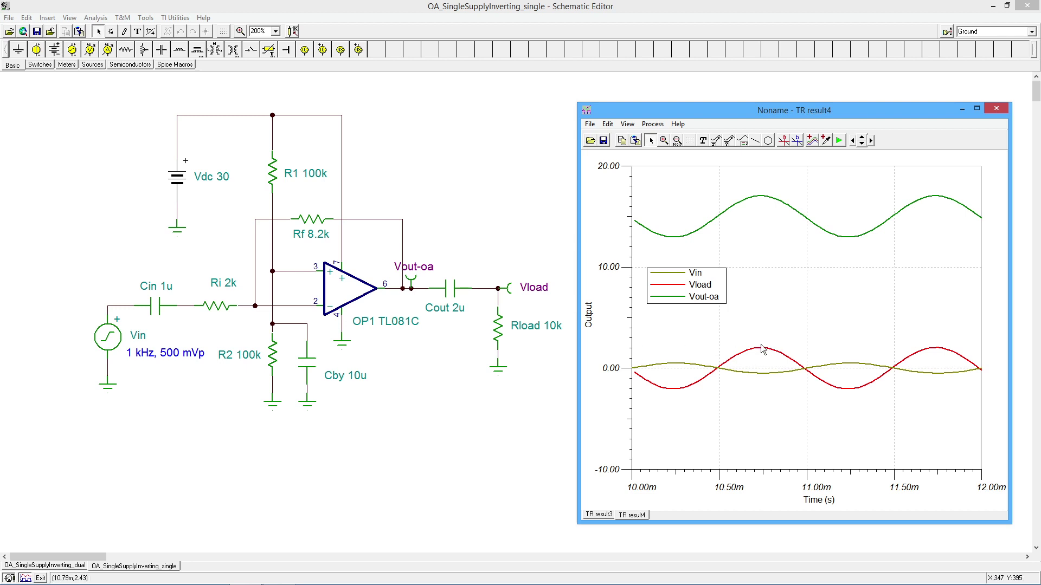
Read the Vload peak, about 2.04 V near 10.73 ms, with cursor A, clear it, then select Vout-oa.
click(783, 144)
click(766, 349)
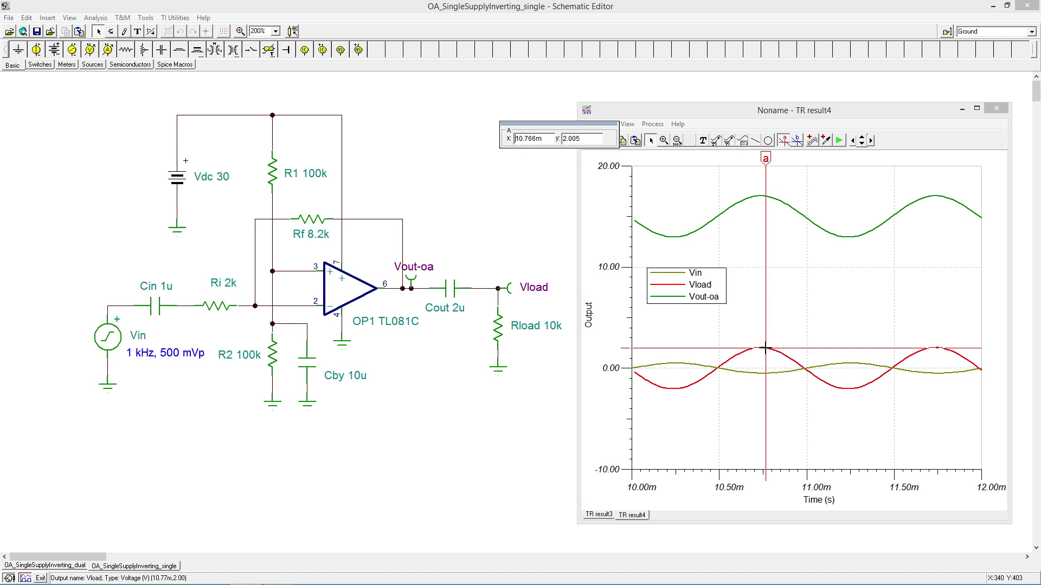
drag(766, 158, 760, 157)
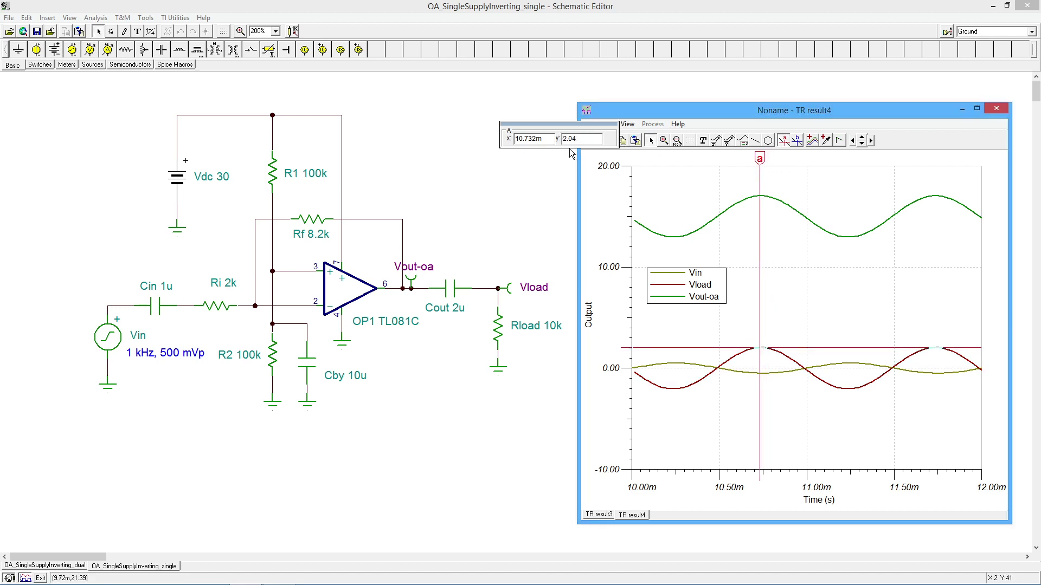
click(782, 143)
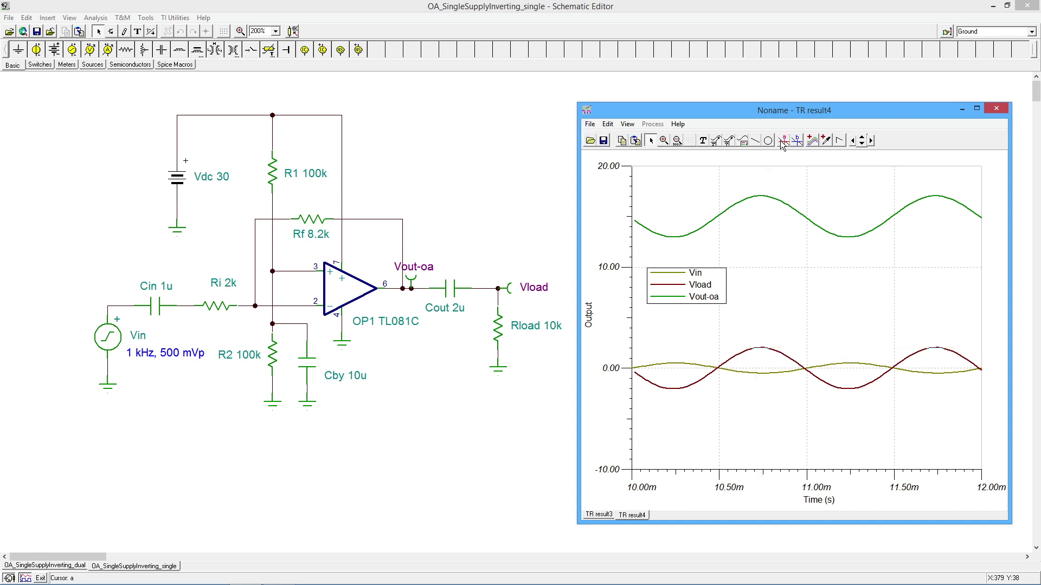
click(757, 194)
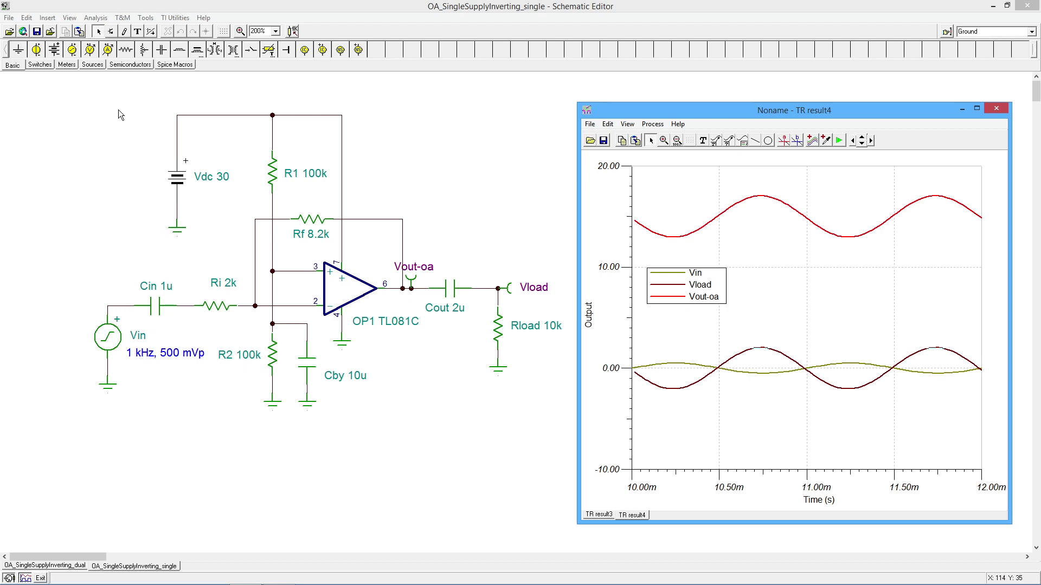
Open AC Transfer Characteristic settings: 1 Hz to 10 kHz, 100 logarithmic points, amplitude.
click(99, 18)
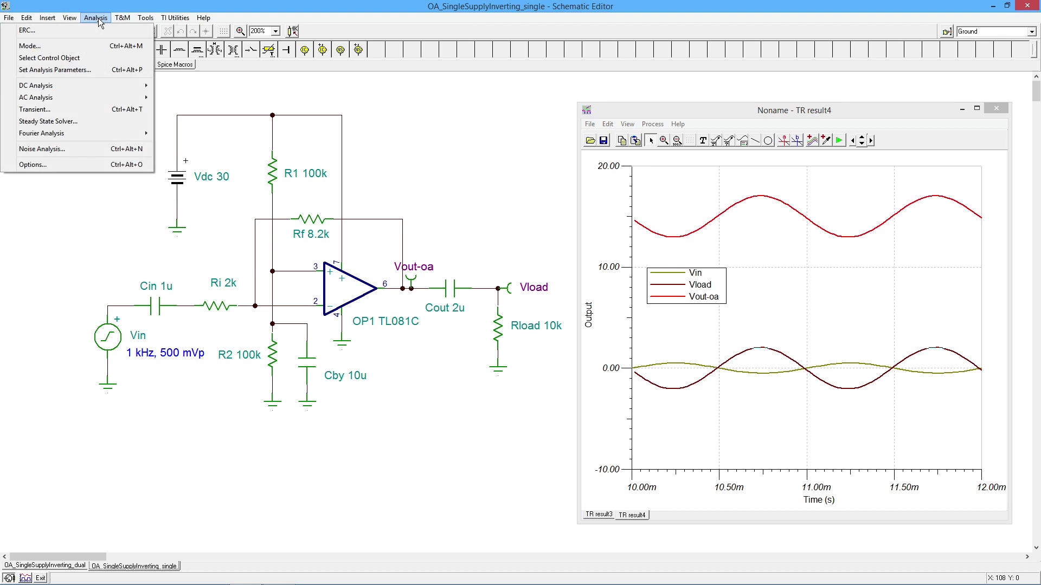
mouse_move(94, 101)
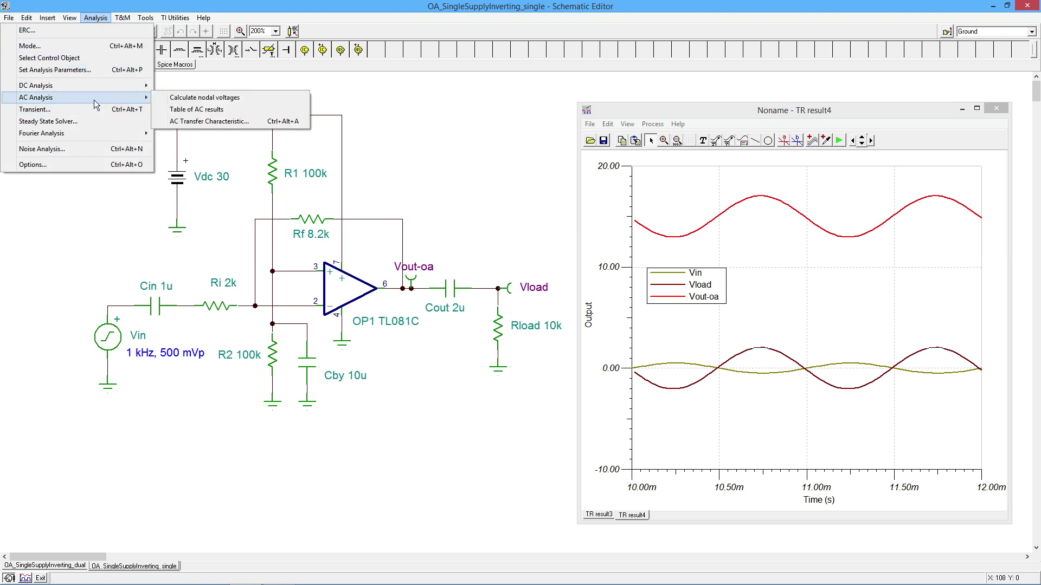
click(219, 121)
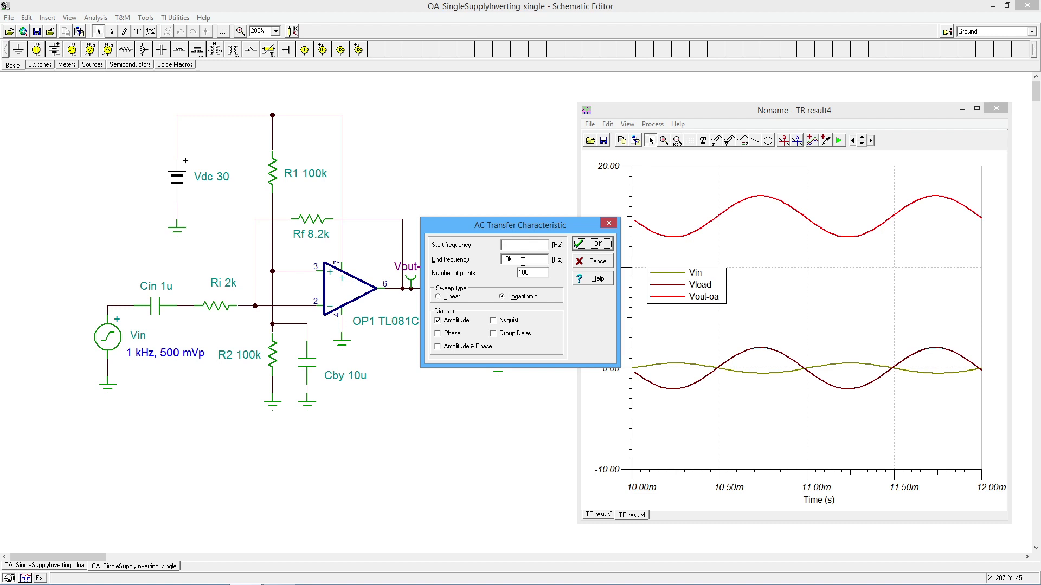
Run the AC sweep, shift and widen the AC Ampli2 window, and place a legend lower right.
click(604, 245)
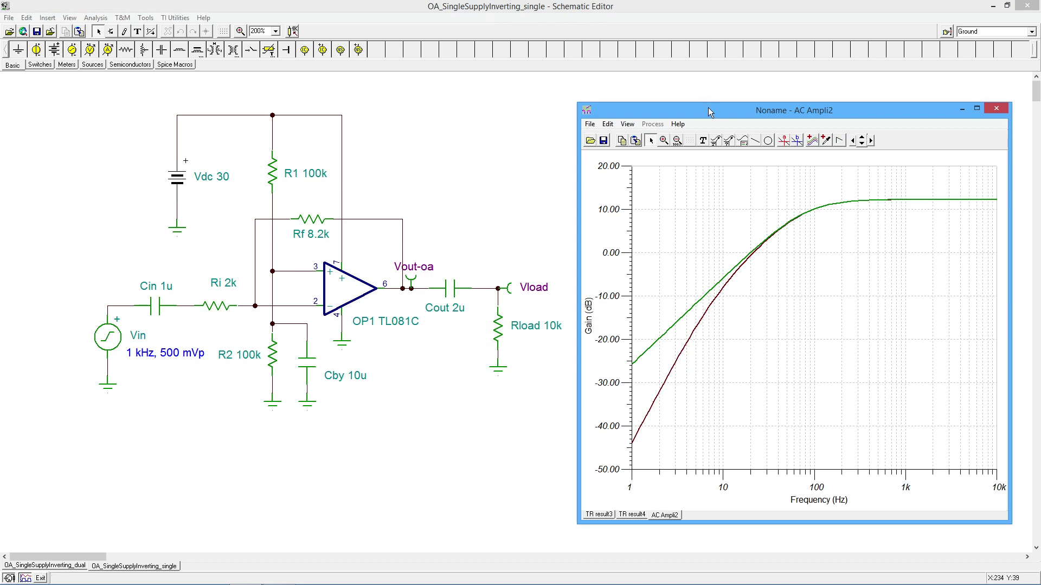
drag(707, 110, 688, 105)
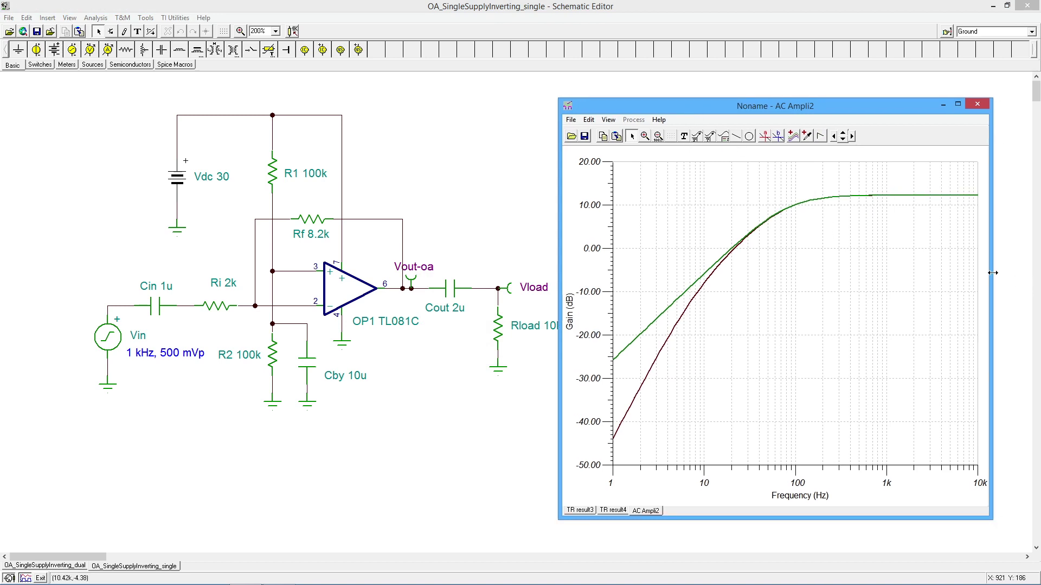
drag(992, 271, 1013, 271)
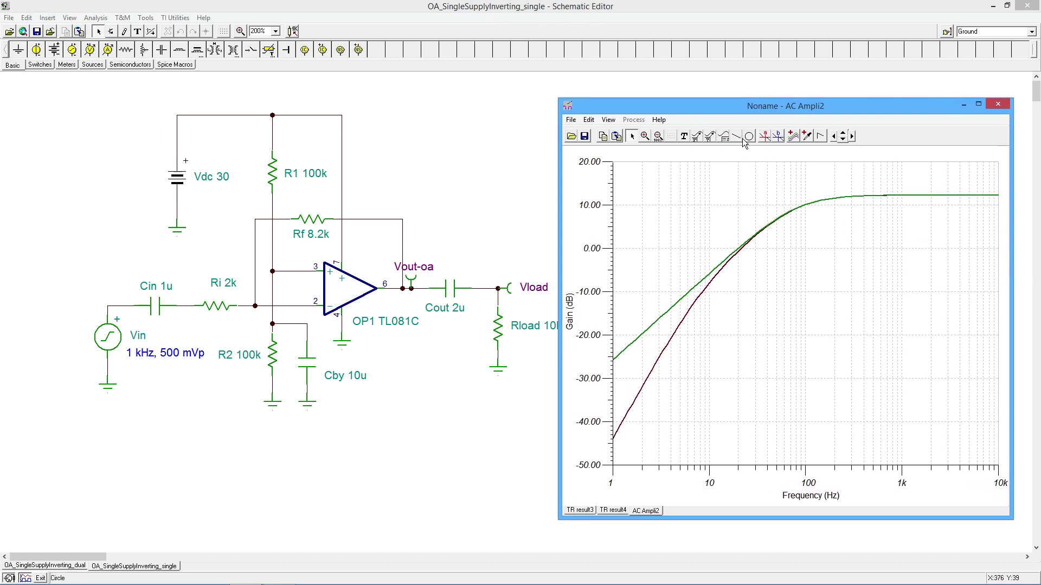
click(724, 138)
click(852, 380)
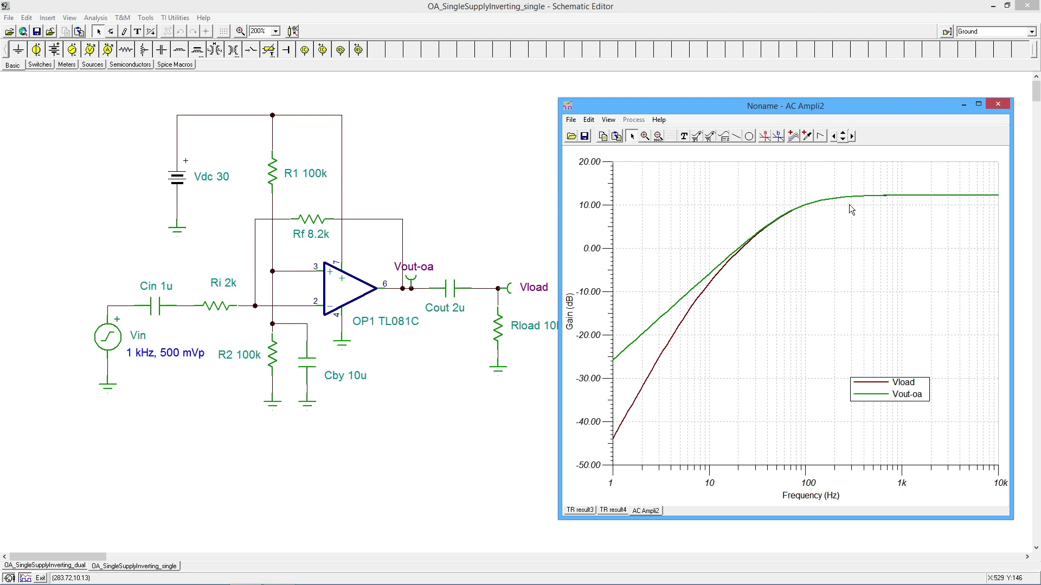
Place cursor A on the AC gain curves and settle it at 79.716 Hz, reading 9.249 dB.
click(765, 136)
click(634, 341)
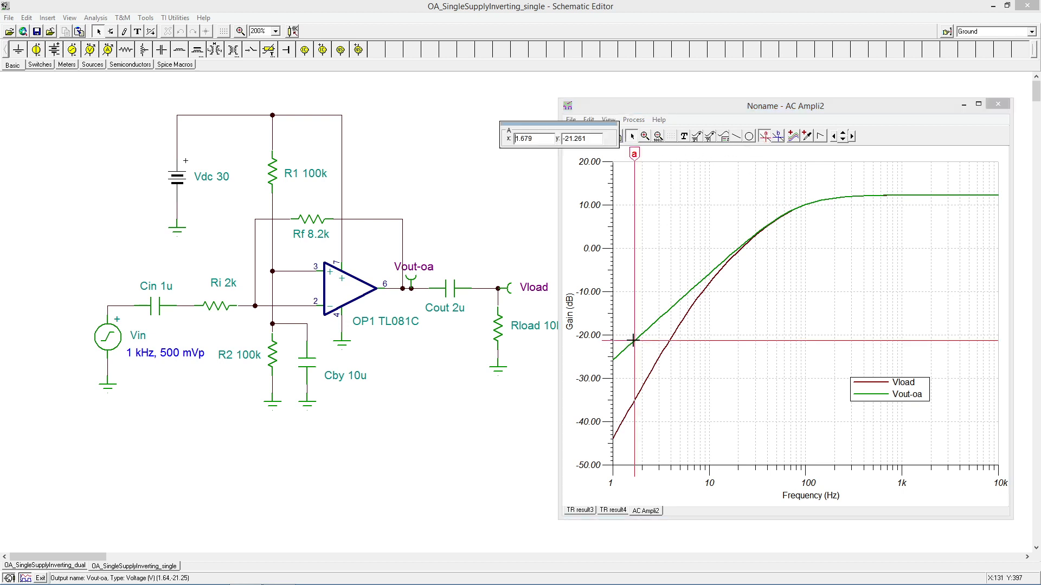
drag(634, 153, 931, 145)
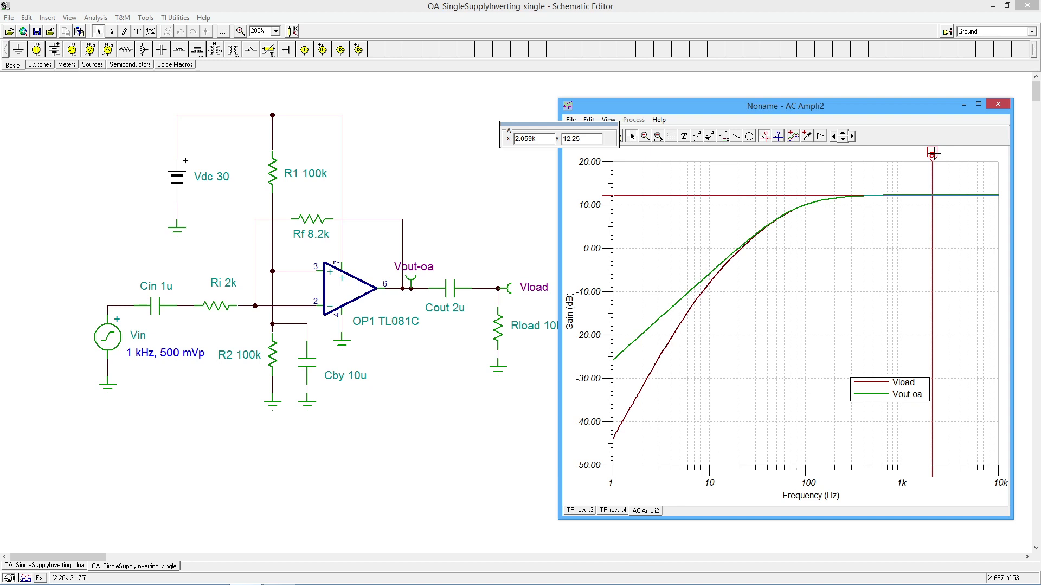
drag(933, 154, 713, 142)
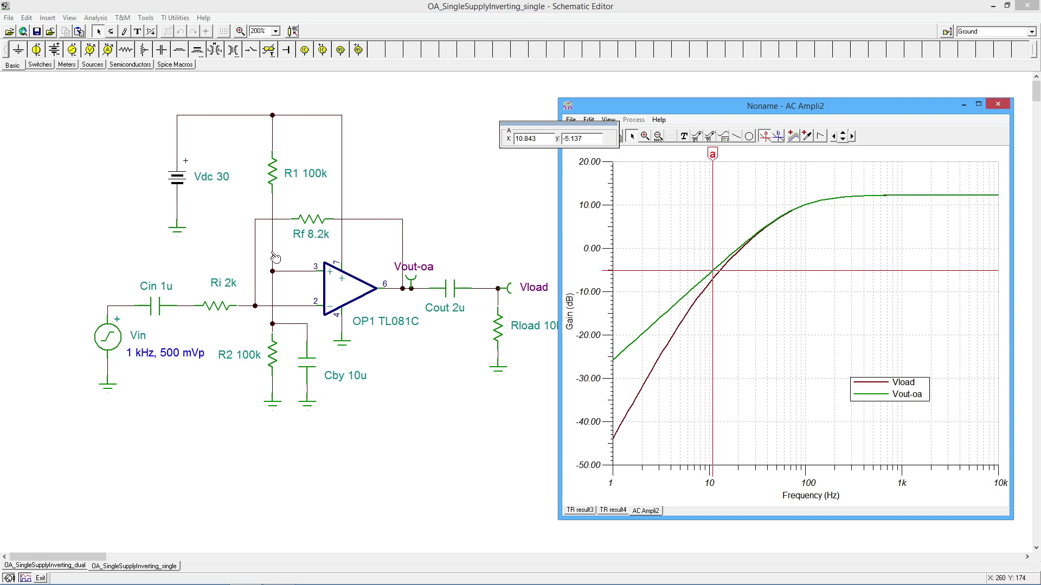
click(222, 286)
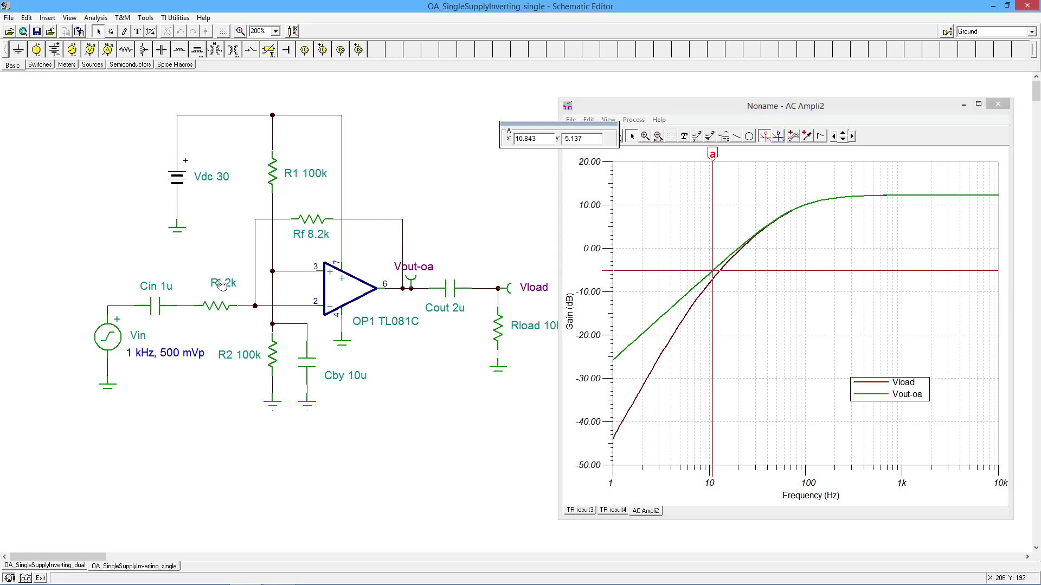
click(680, 111)
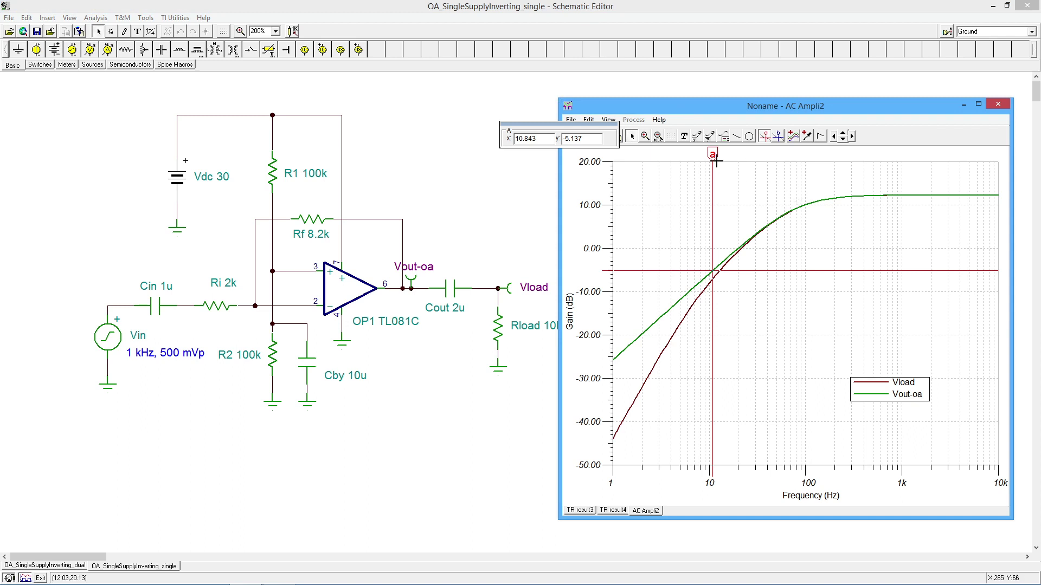
drag(713, 154, 789, 180)
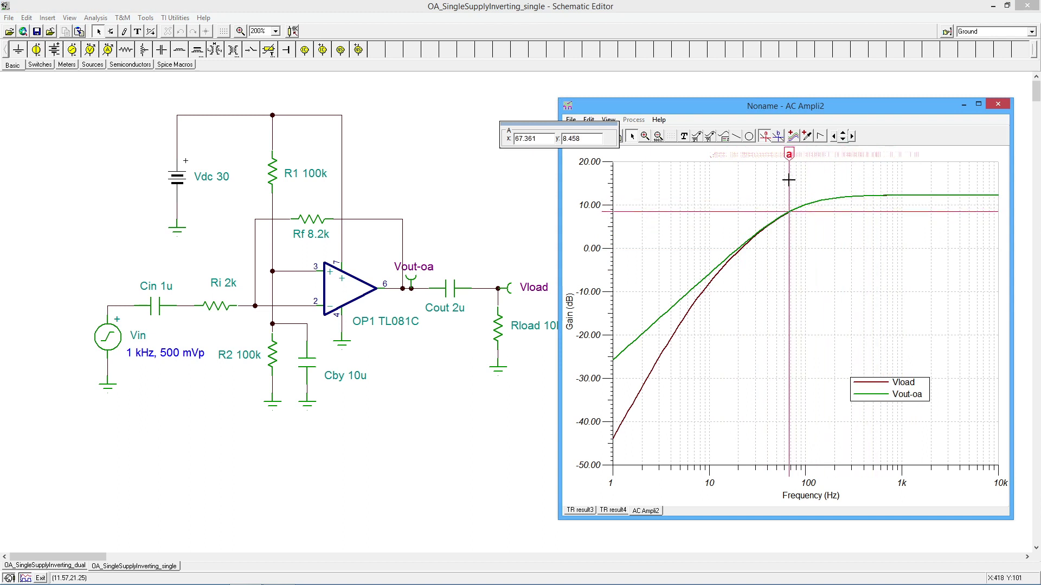
drag(788, 180, 796, 180)
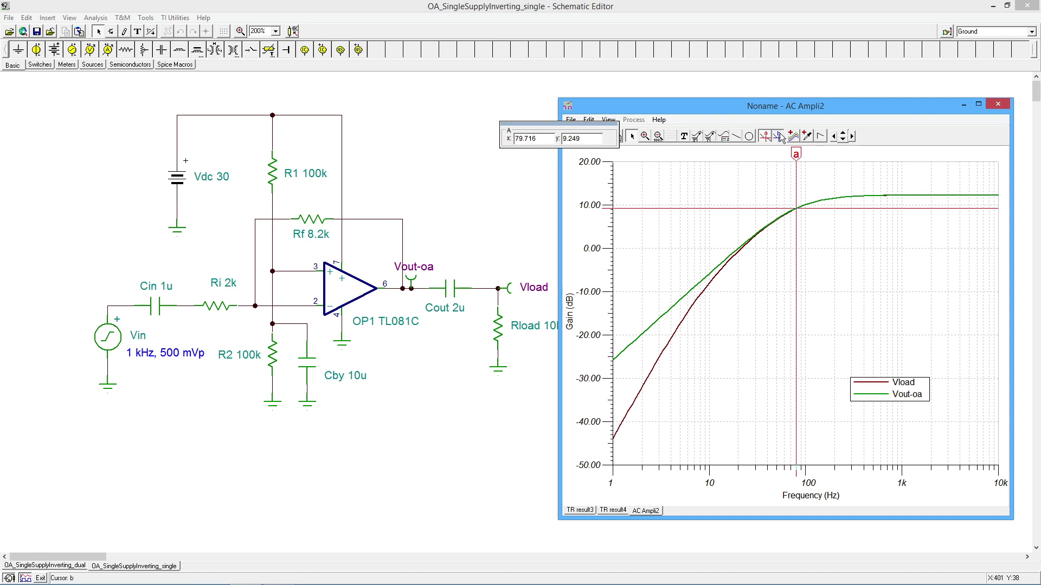
Put marker B on Vload at 20.456 Hz (−0.436 dB) and move marker A to 8.261 Hz.
click(653, 369)
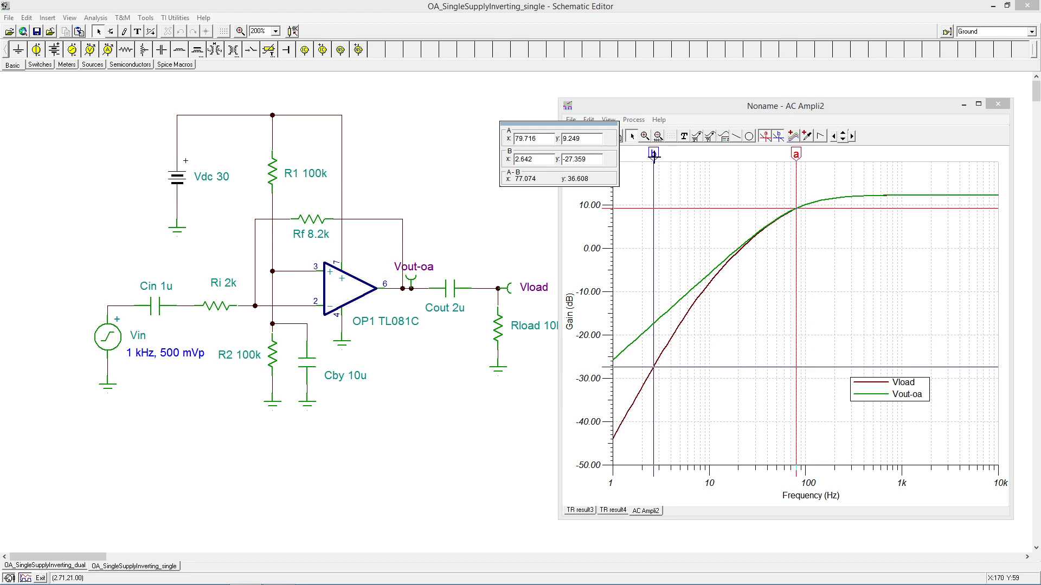
drag(654, 156, 655, 156)
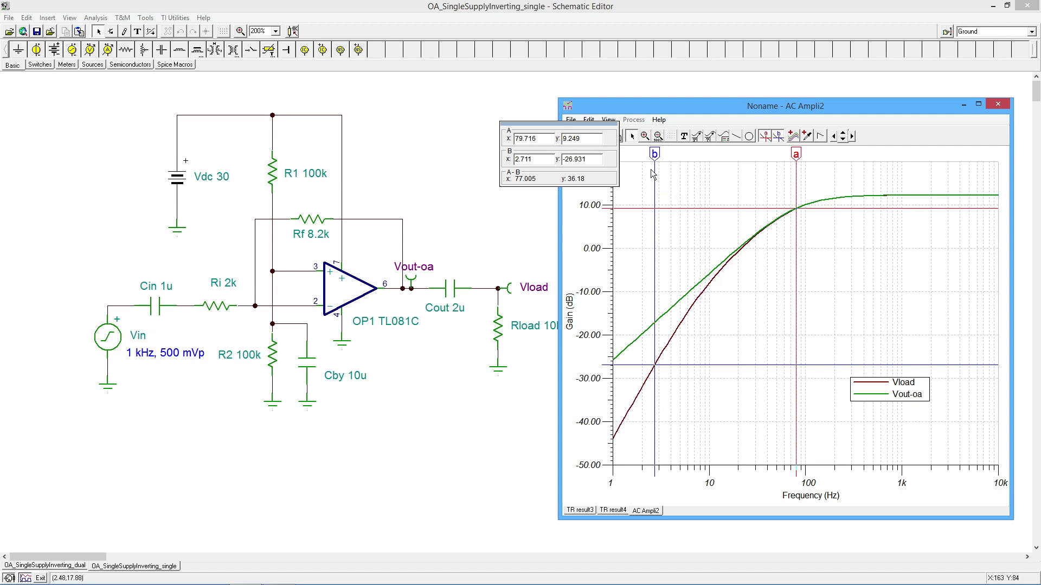
drag(656, 155, 739, 155)
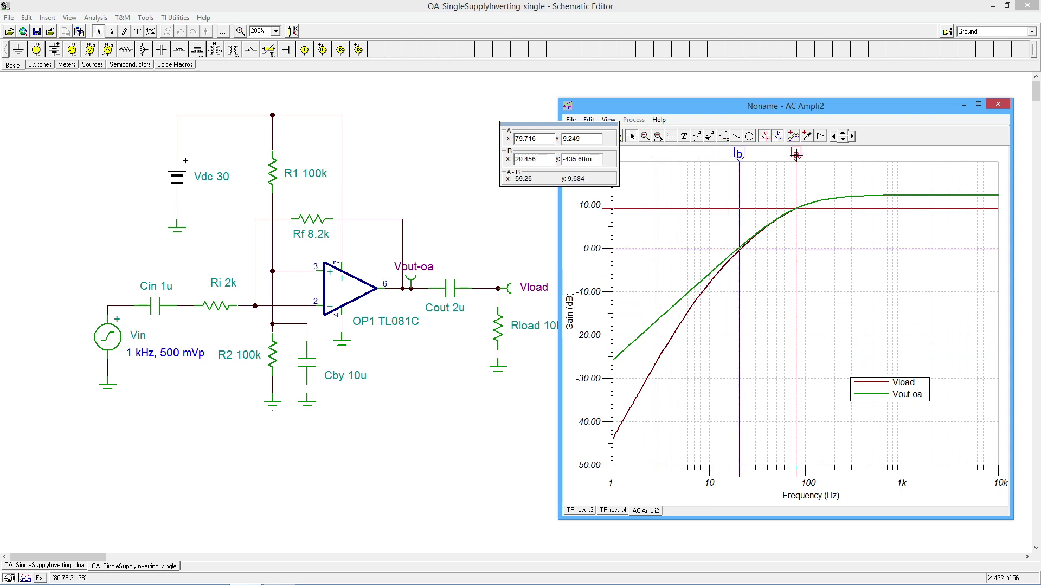
drag(796, 155, 701, 185)
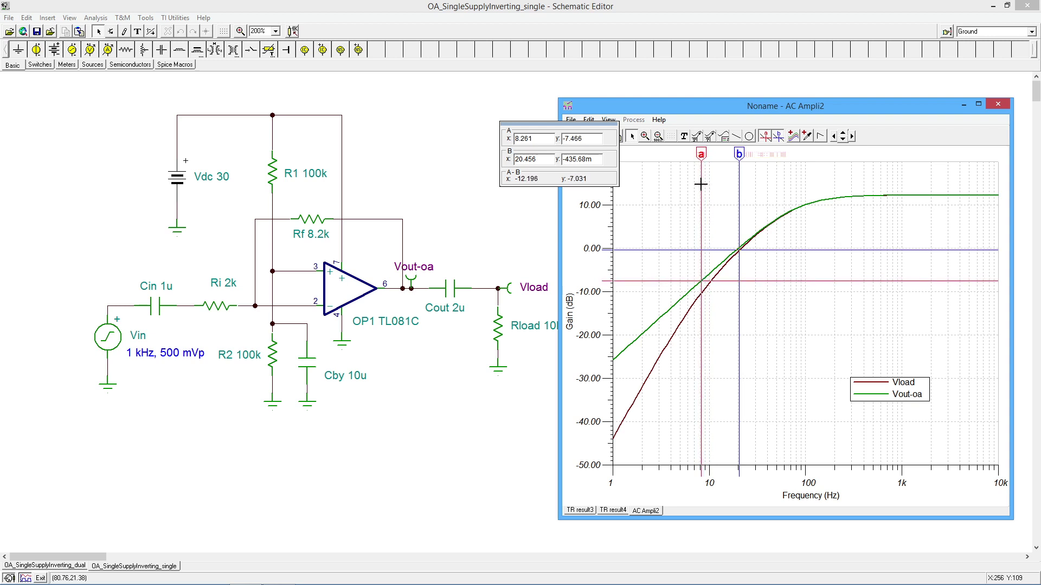
Align markers A and B at 8.049 Hz on Vout-oa and Vload, 2.965 dB apart.
drag(701, 185, 700, 186)
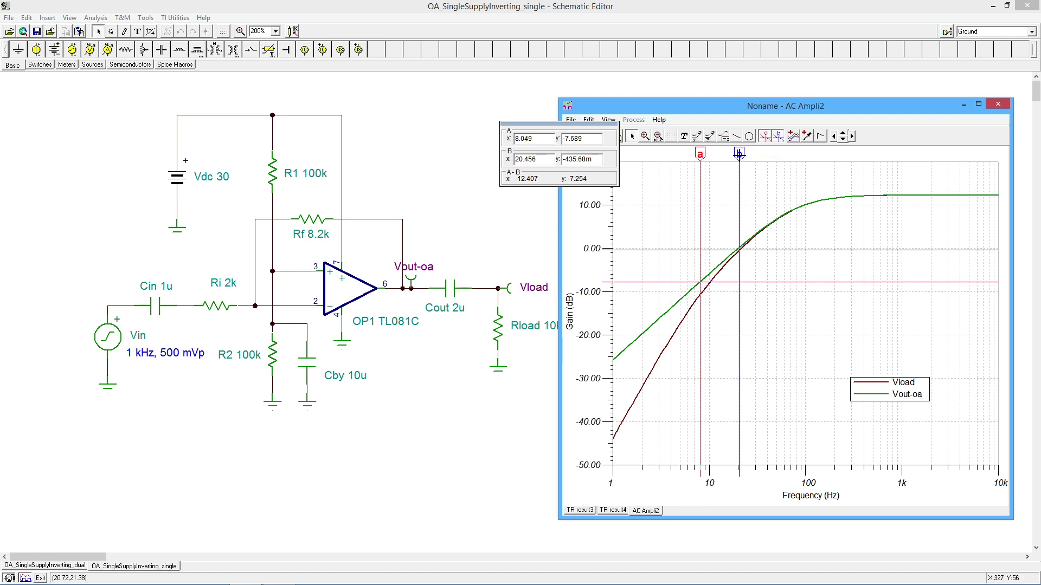
drag(739, 154, 700, 232)
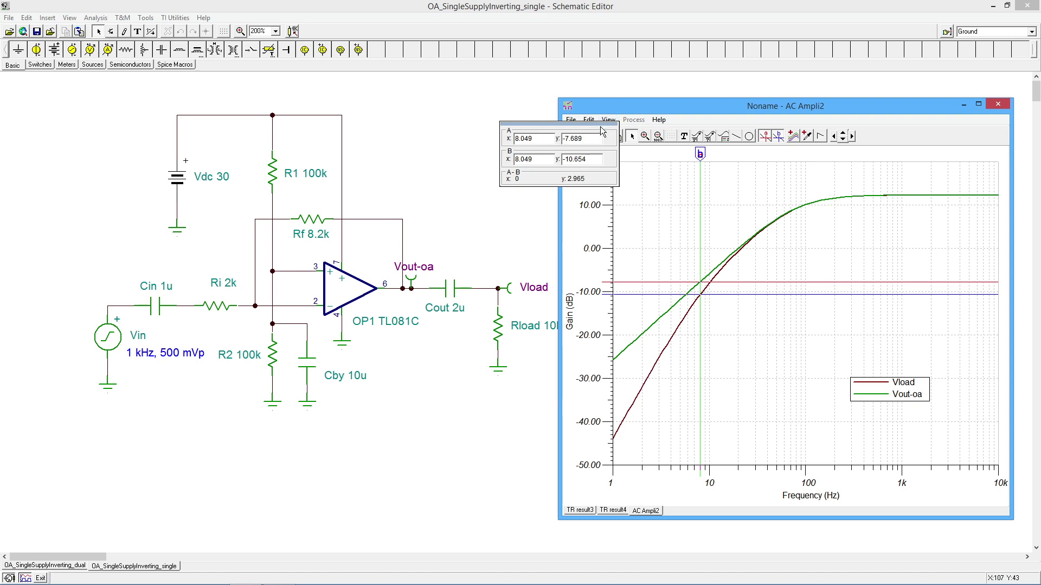
Switch off Cursor a and Cursor b, leaving only the Vload and Vout-oa curves.
click(764, 136)
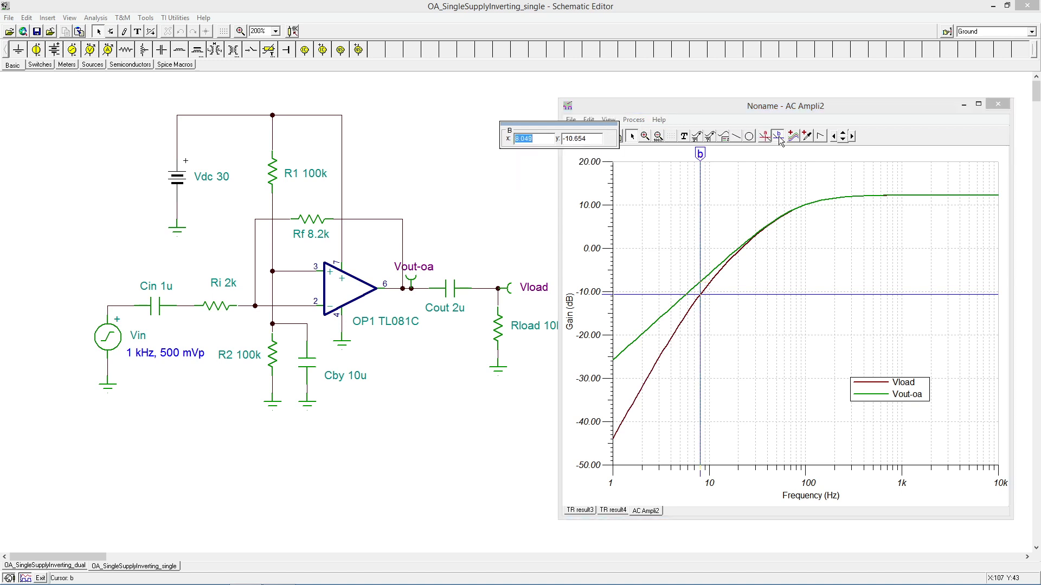
click(779, 139)
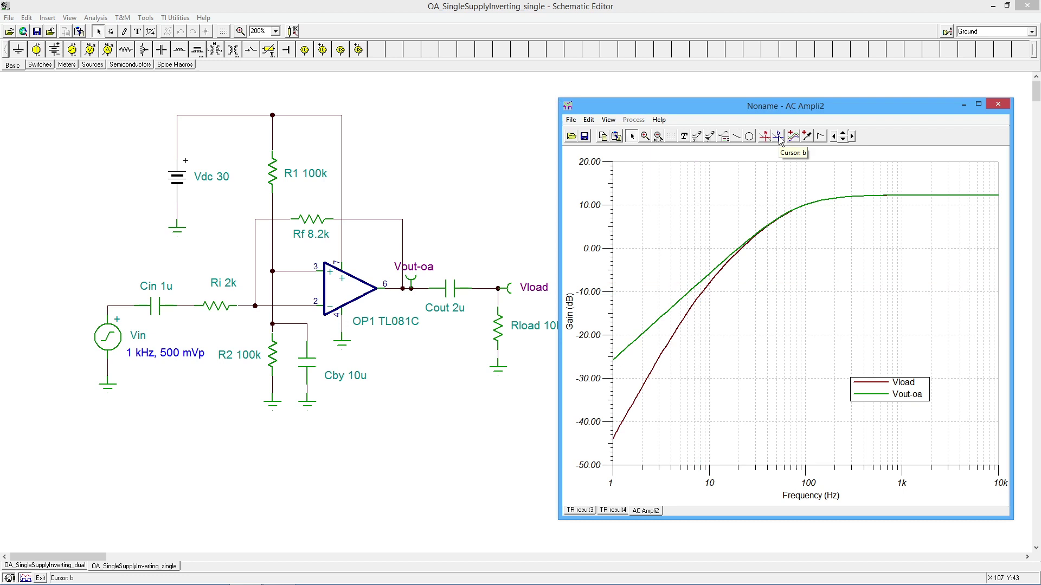